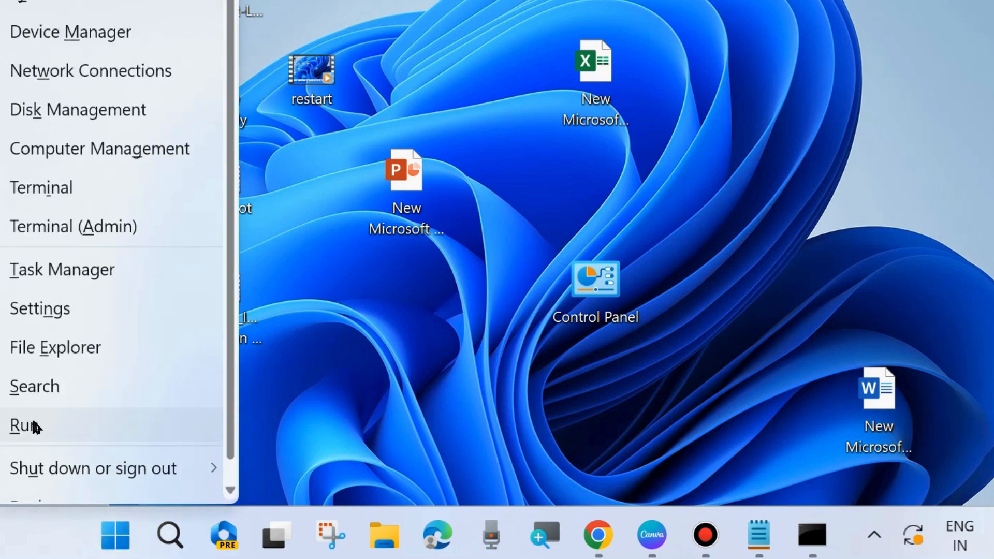
Open the list of installed programs by running appwiz.cpl.
{"action": "left_click", "coordinate": [32, 425]}
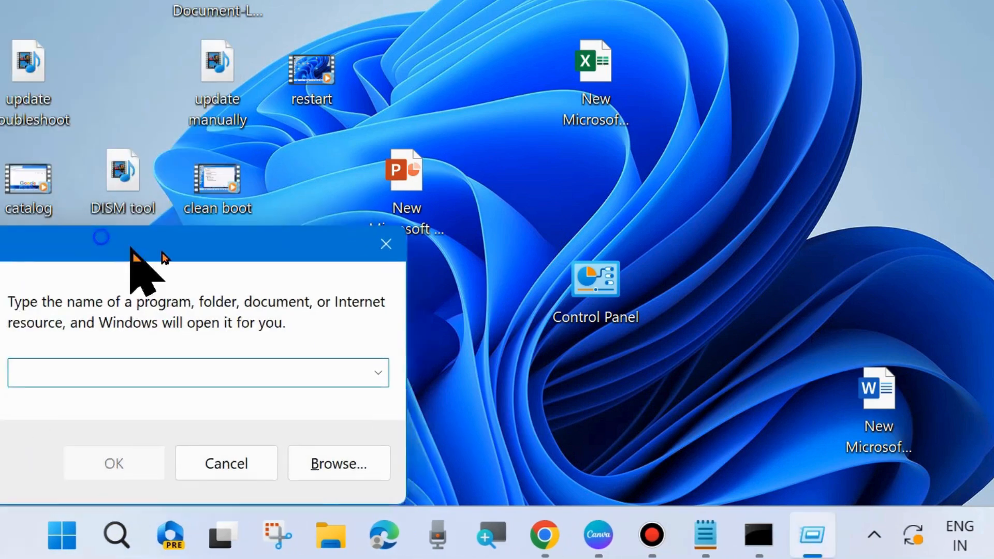
{"action": "left_click_drag", "start_coordinate": [130, 249], "coordinate": [480, 57]}
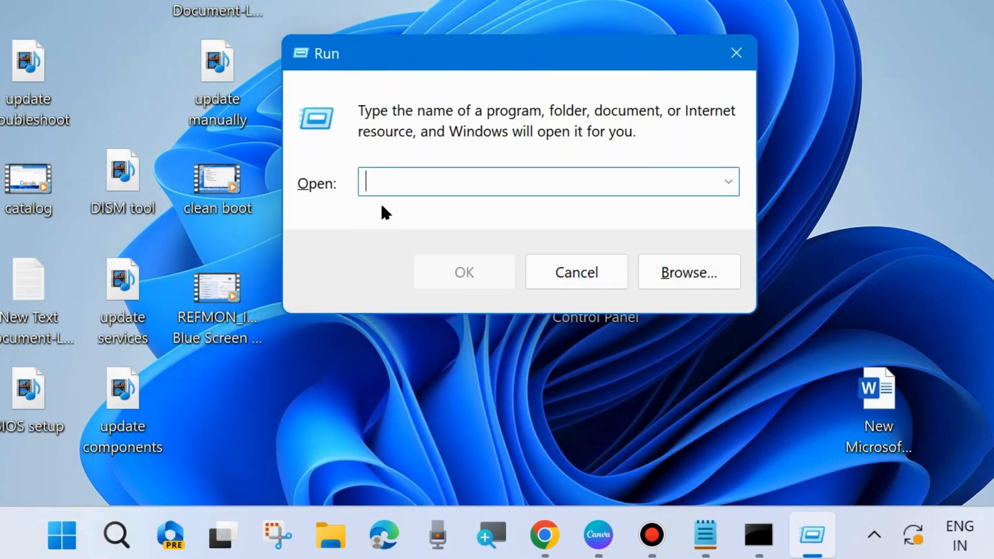
{"action": "type", "text": "appw"}
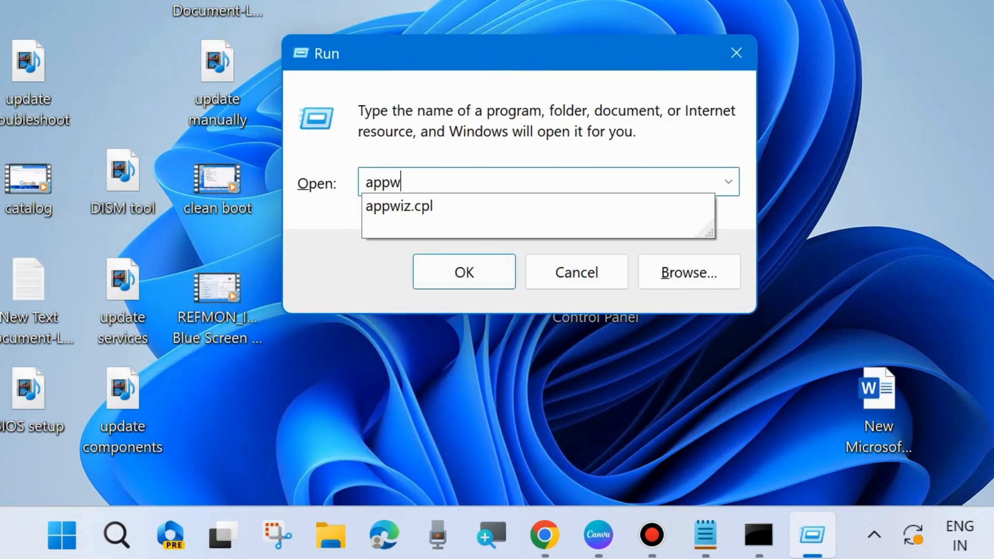
{"action": "type", "text": "iz.cpl"}
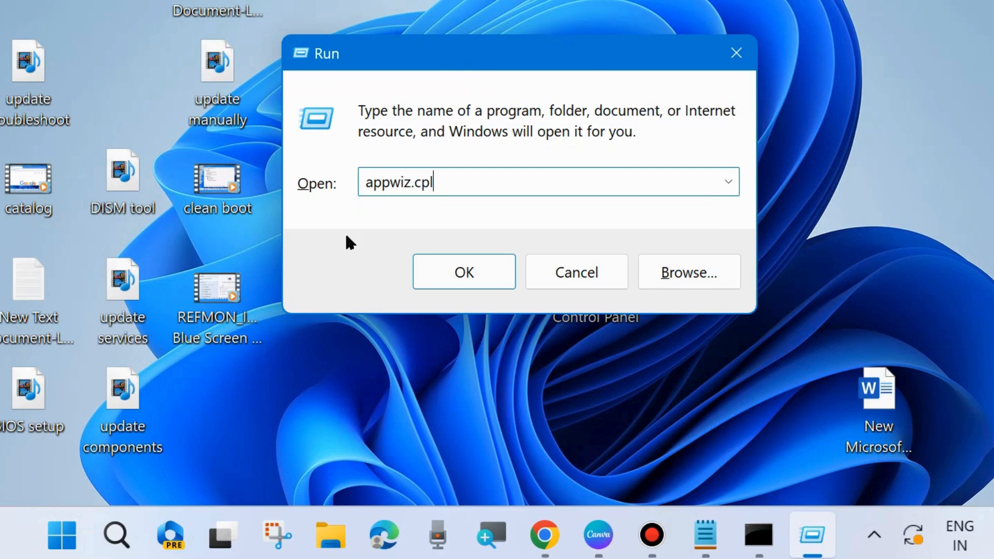
{"action": "left_click", "coordinate": [466, 273]}
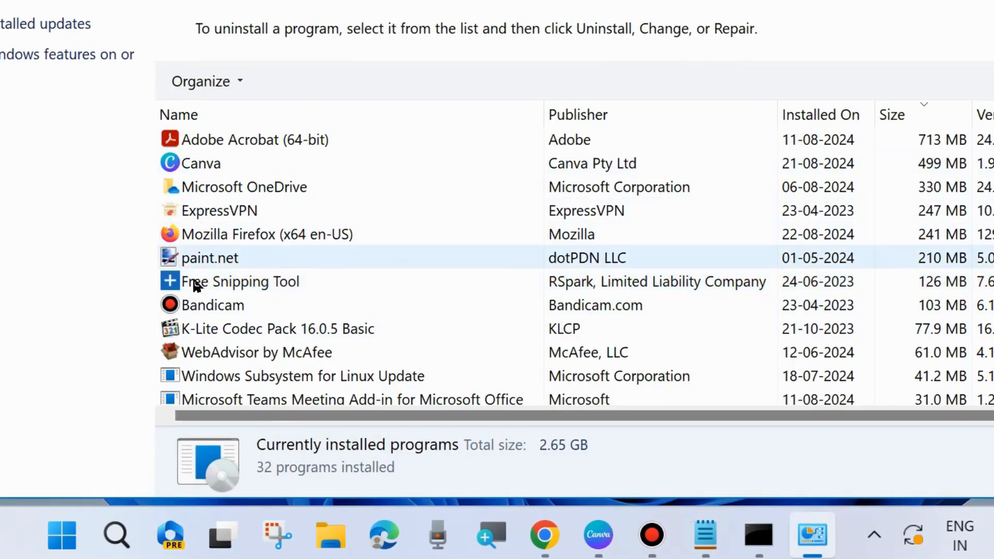
Try to uninstall Zoom Workplace from the list of installed programs, and close the window.
{"action": "scroll", "coordinate": [248, 253], "scroll_direction": "down", "scroll_amount": 6}
{"action": "scroll", "coordinate": [276, 285], "scroll_direction": "down", "scroll_amount": 1}
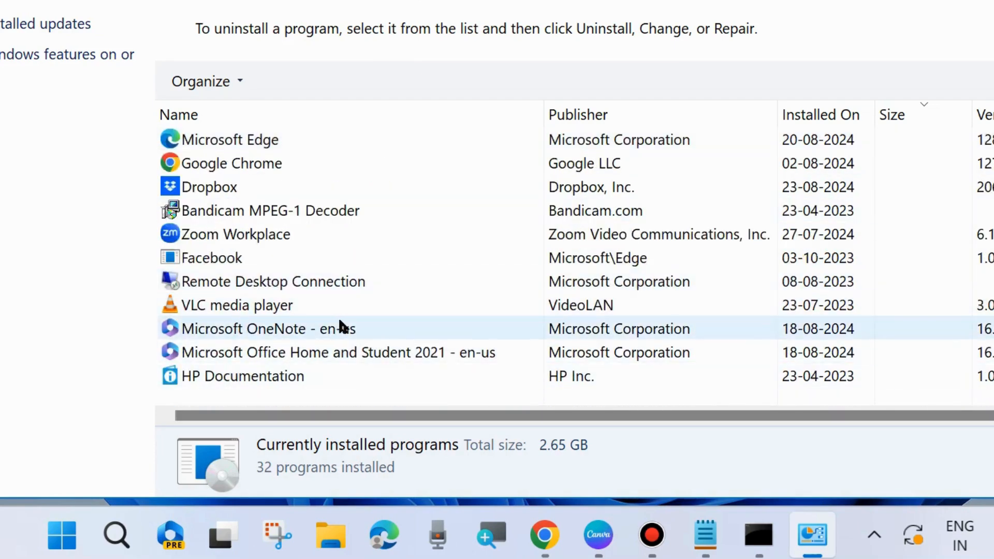
{"action": "left_click", "coordinate": [223, 234]}
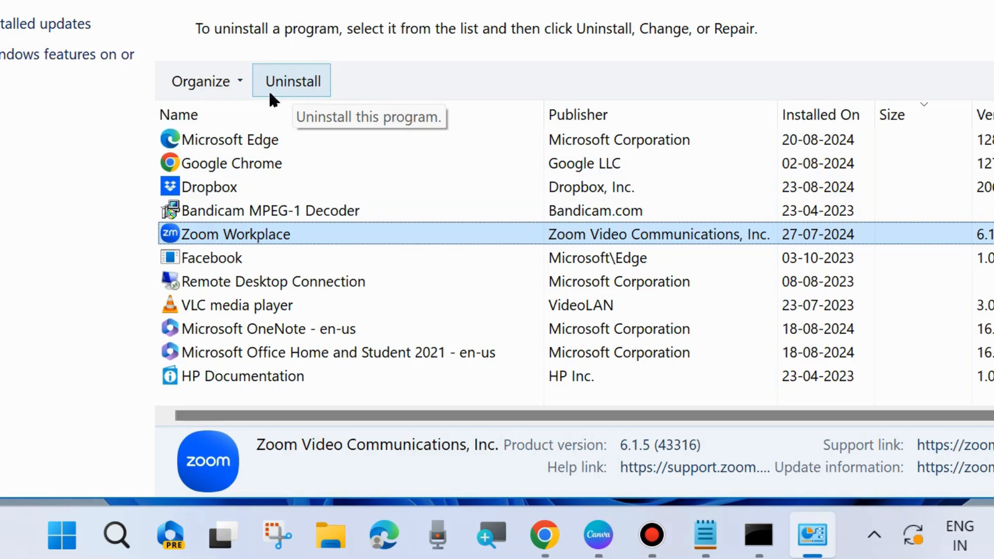
{"action": "left_click", "coordinate": [289, 82]}
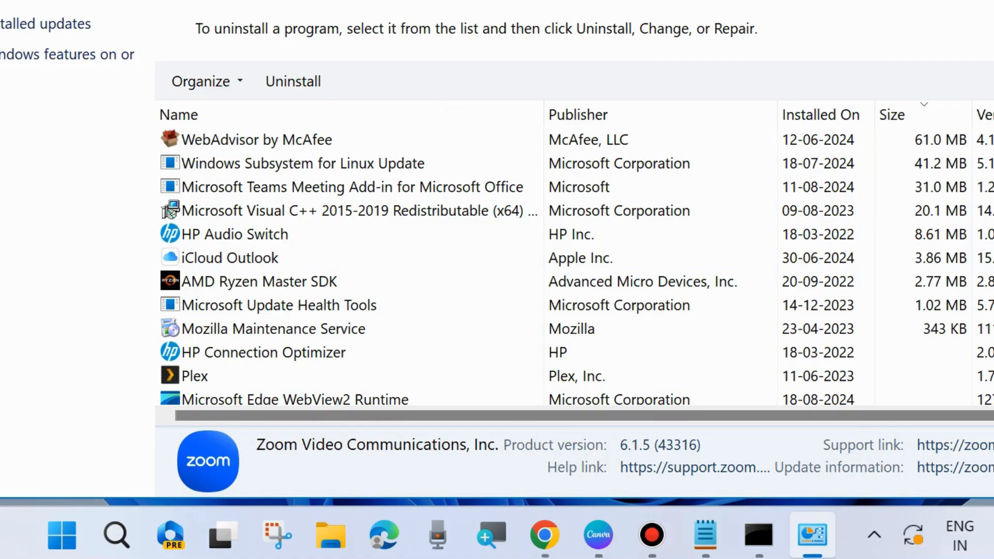
{"action": "key", "text": "alt+F4"}
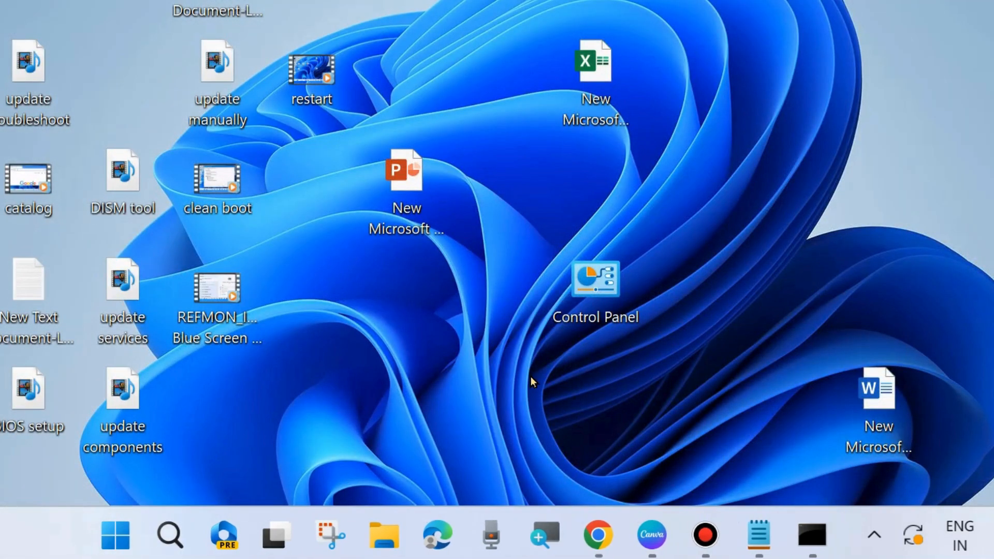
Open Device Manager and move its window so the whole device tree can be reached.
{"action": "right_click", "coordinate": [105, 540]}
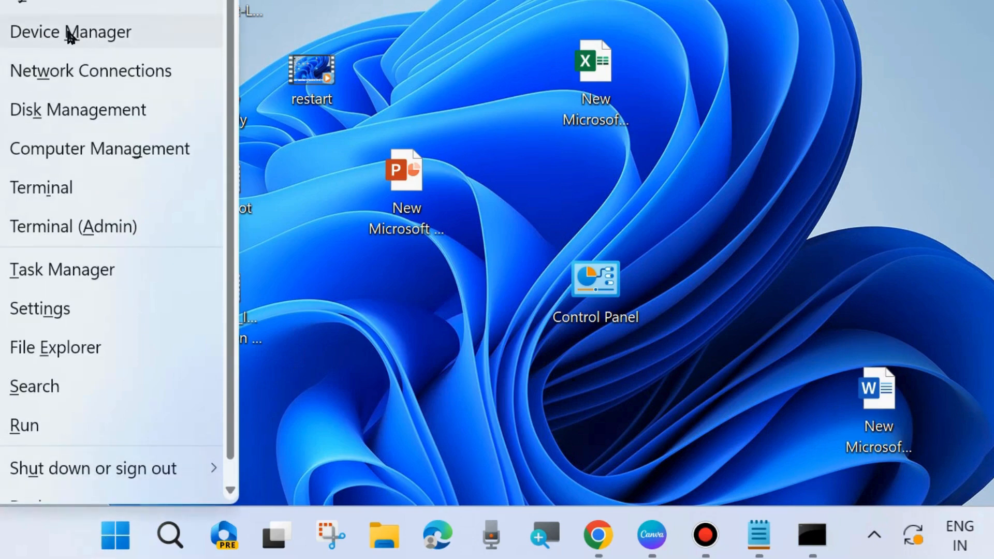
{"action": "left_click", "coordinate": [74, 33]}
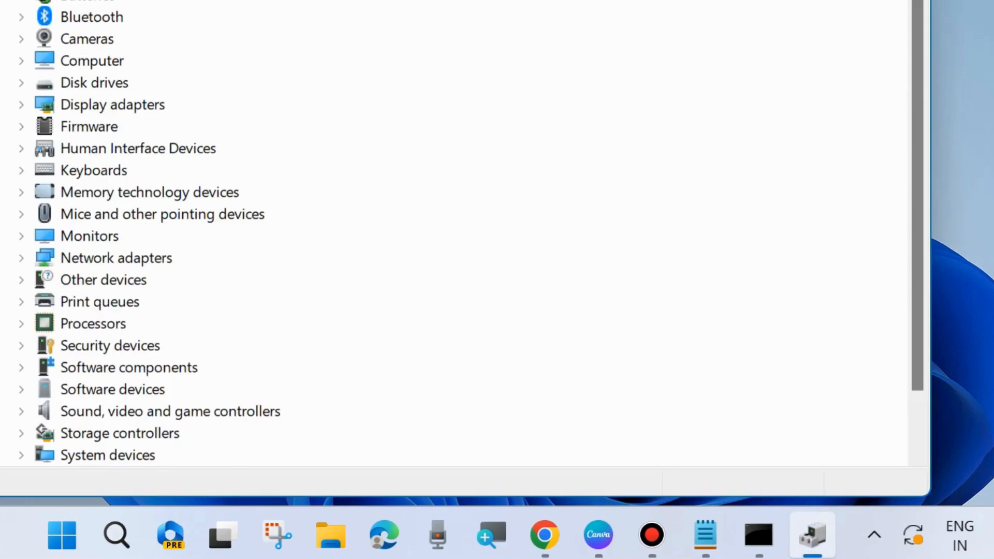
{"action": "left_click_drag", "start_coordinate": [374, 0], "coordinate": [368, 14]}
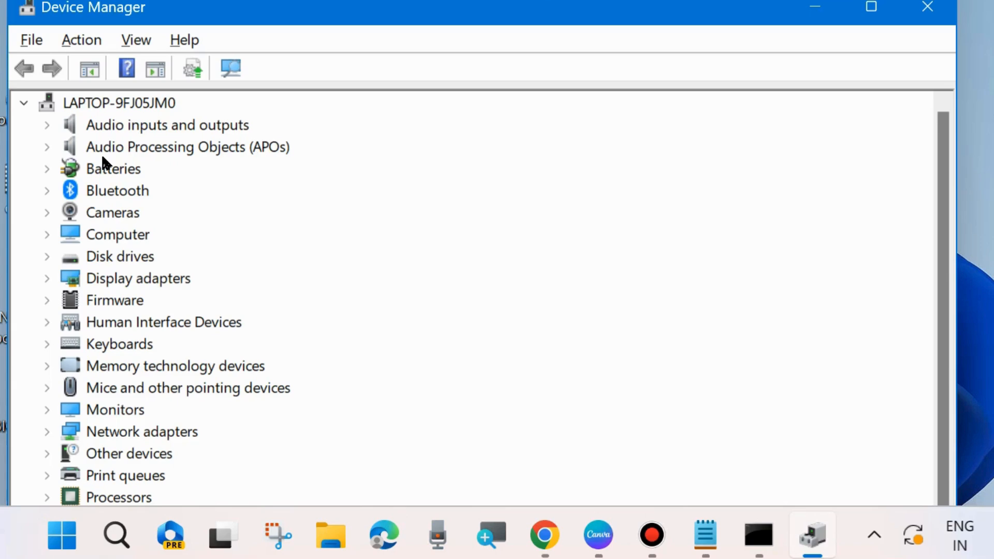
Select the Cameras category and scan the computer for hardware changes.
{"action": "left_click", "coordinate": [80, 42]}
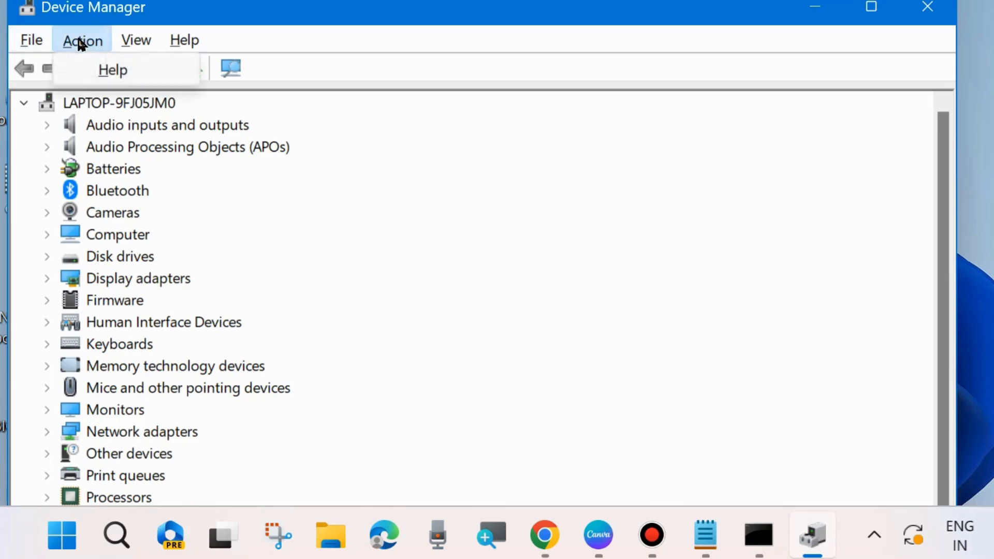
{"action": "mouse_move", "coordinate": [137, 43]}
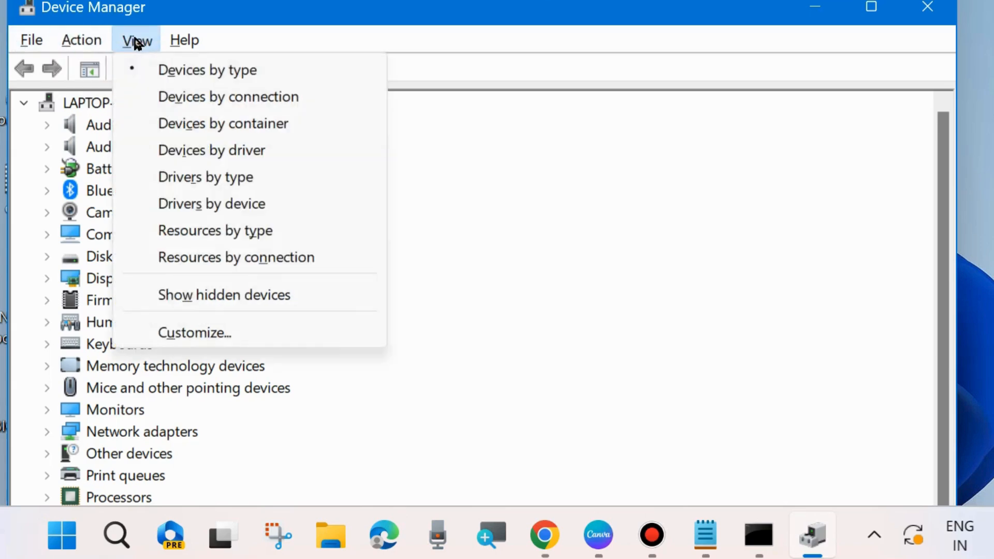
{"action": "mouse_move", "coordinate": [32, 41]}
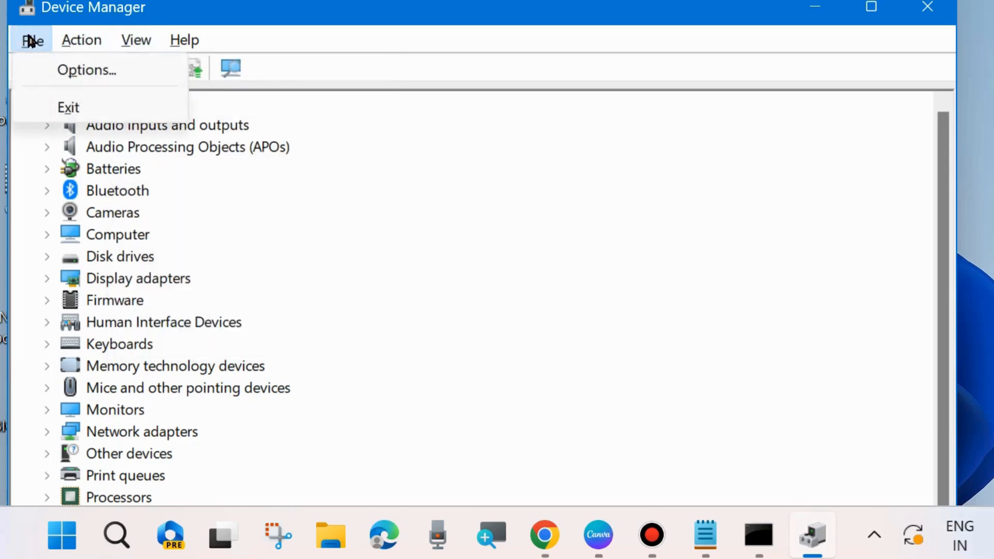
{"action": "mouse_move", "coordinate": [78, 30]}
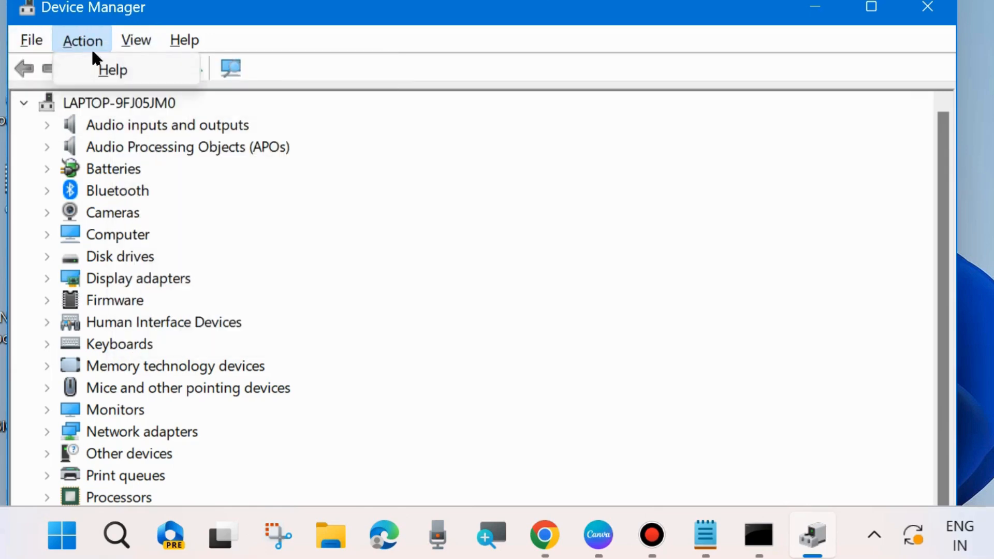
{"action": "left_click", "coordinate": [138, 212]}
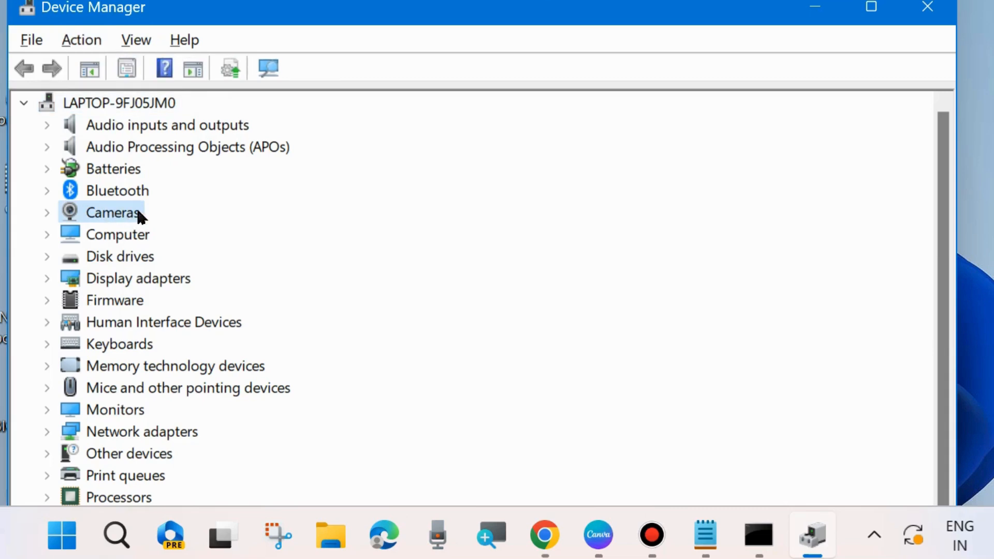
{"action": "left_click", "coordinate": [92, 41]}
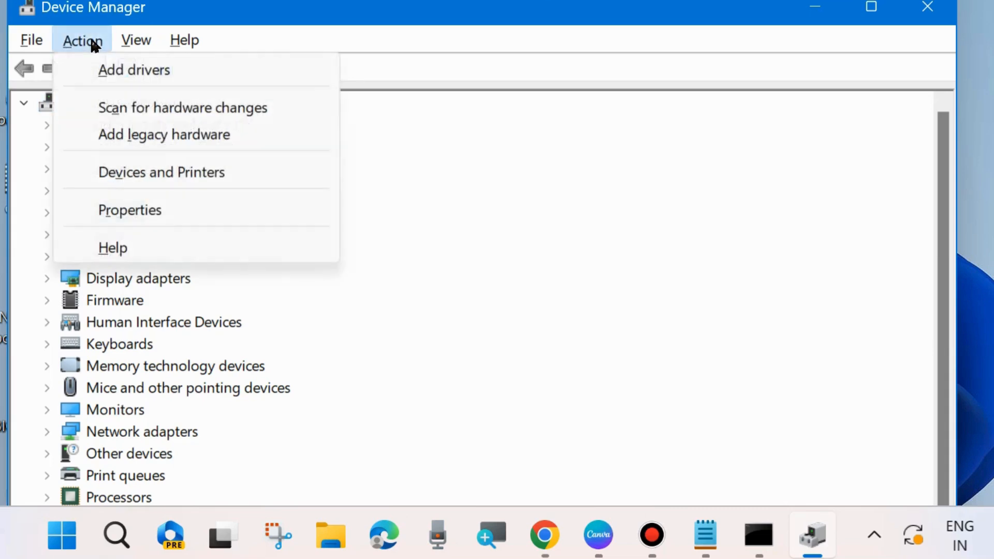
{"action": "left_click", "coordinate": [168, 111]}
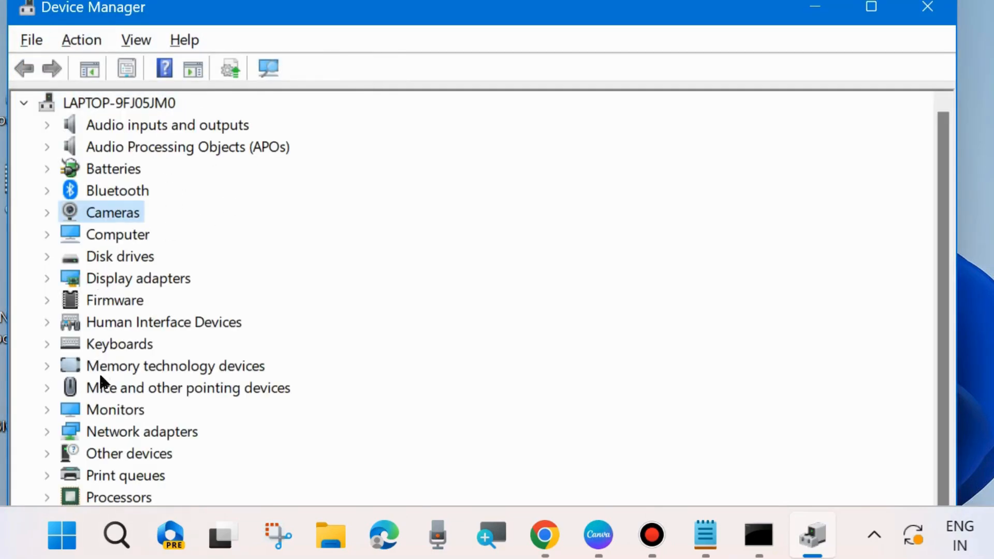
Search automatically for an updated driver for AMD PSP 10.0 Device under Security devices, and close Device Manager.
{"action": "scroll", "coordinate": [100, 378], "scroll_direction": "down", "scroll_amount": 1}
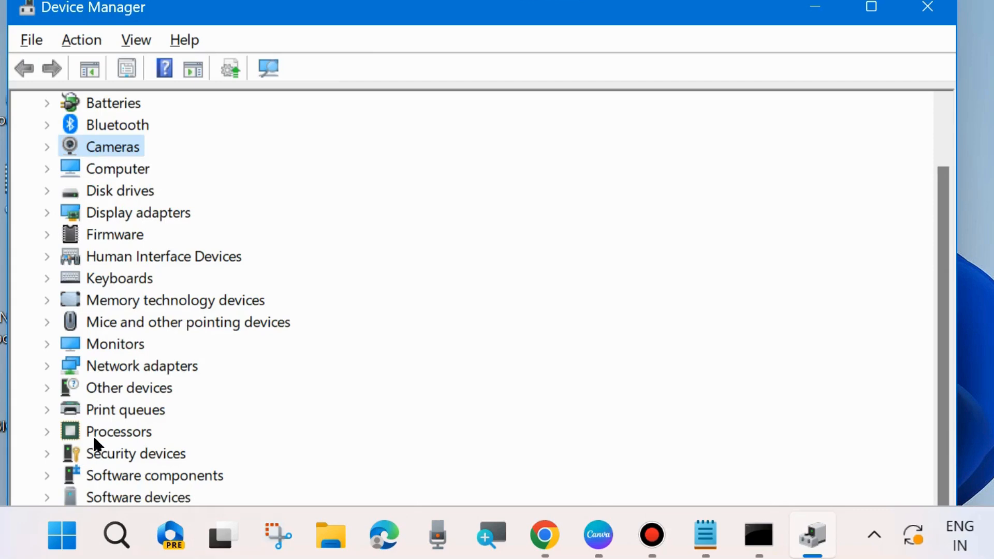
{"action": "left_click", "coordinate": [48, 452]}
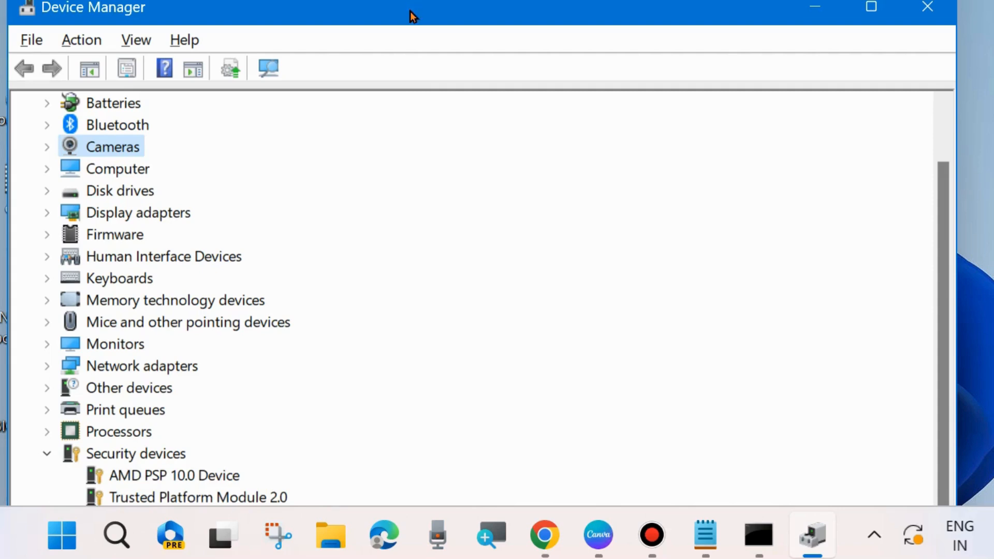
{"action": "left_click_drag", "start_coordinate": [409, 11], "coordinate": [420, 0]}
{"action": "right_click", "coordinate": [144, 352]}
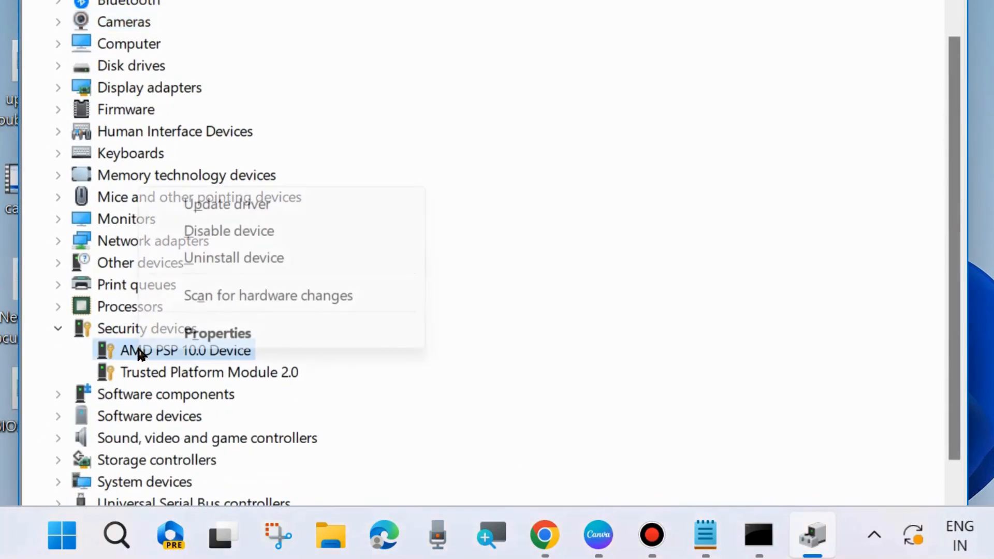
{"action": "left_click", "coordinate": [231, 207]}
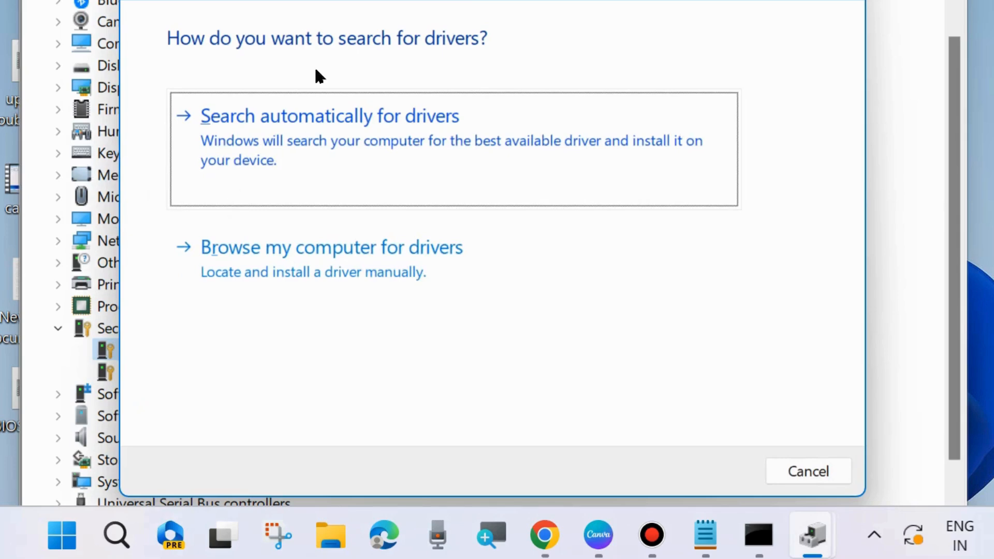
{"action": "left_click_drag", "start_coordinate": [332, 0], "coordinate": [326, 33]}
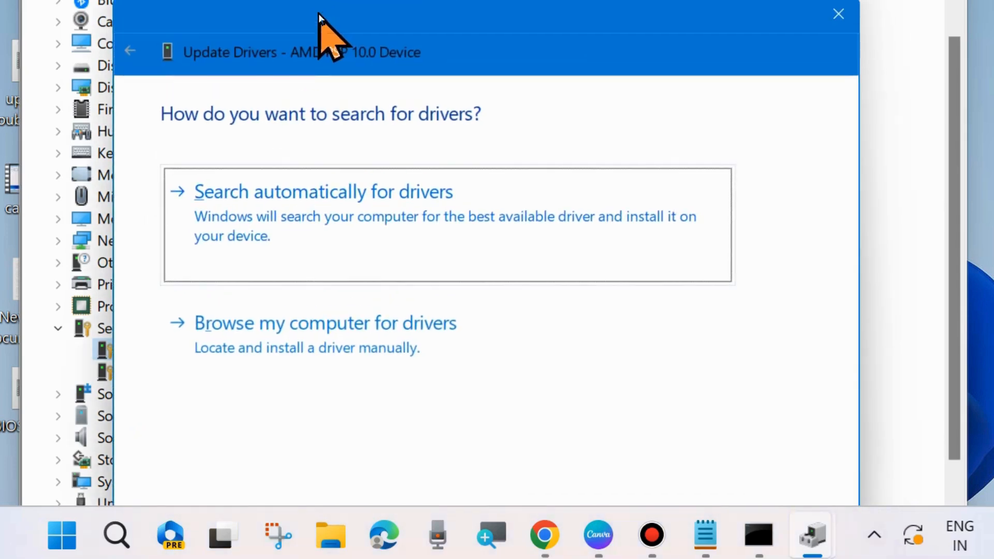
{"action": "left_click", "coordinate": [337, 213]}
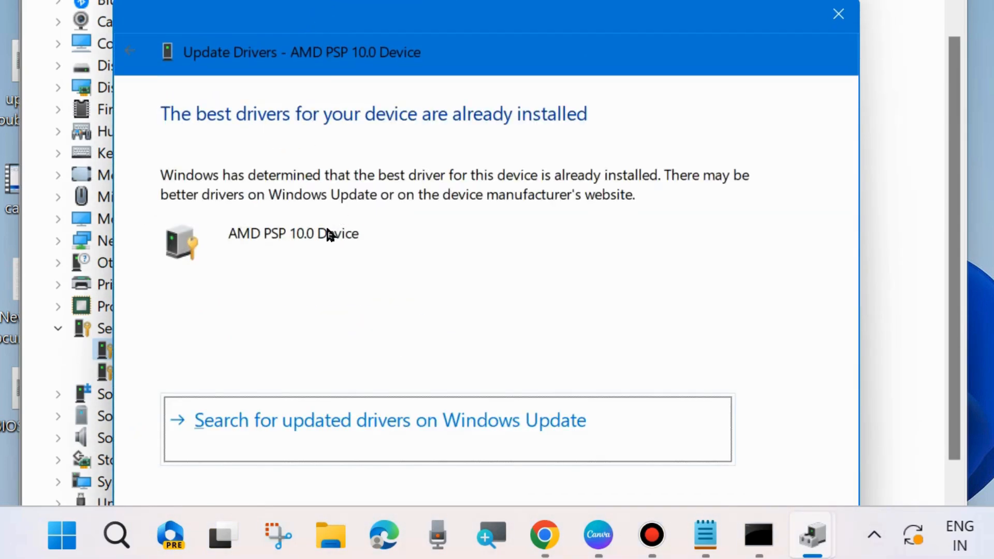
{"action": "left_click", "coordinate": [843, 17]}
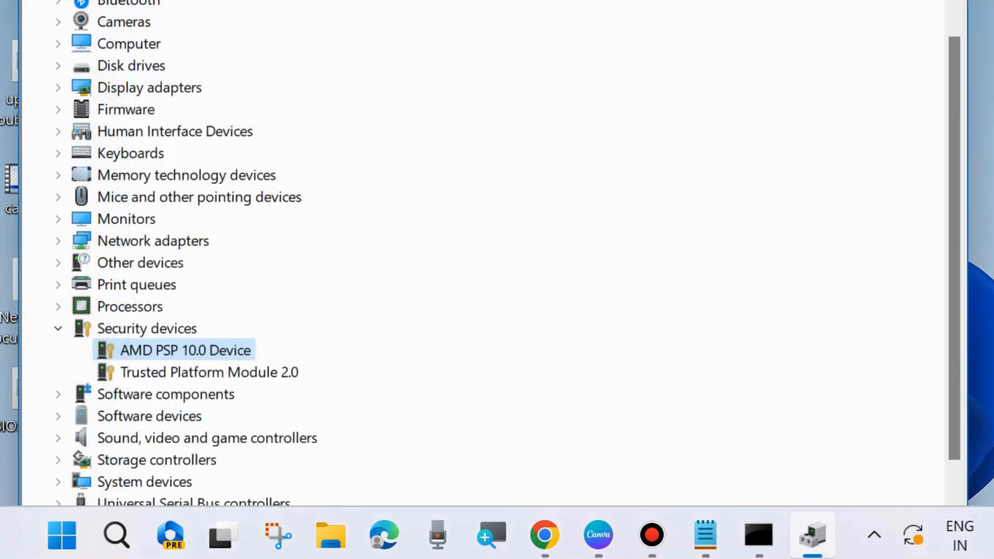
{"action": "key", "text": "alt+F4"}
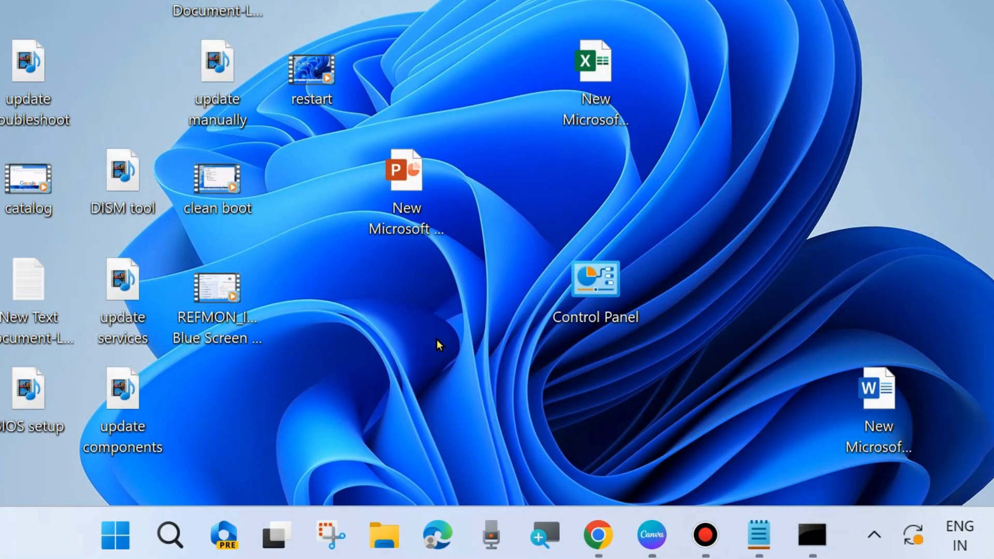
Search for cmd and open Command Prompt as administrator.
{"action": "left_click", "coordinate": [168, 535]}
{"action": "type", "text": "cmd"}
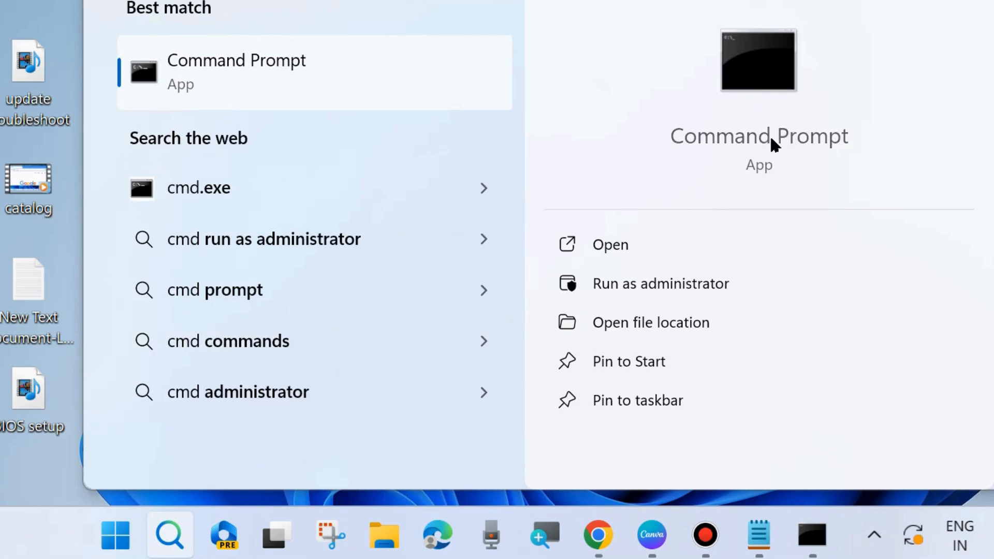
{"action": "left_click", "coordinate": [692, 282]}
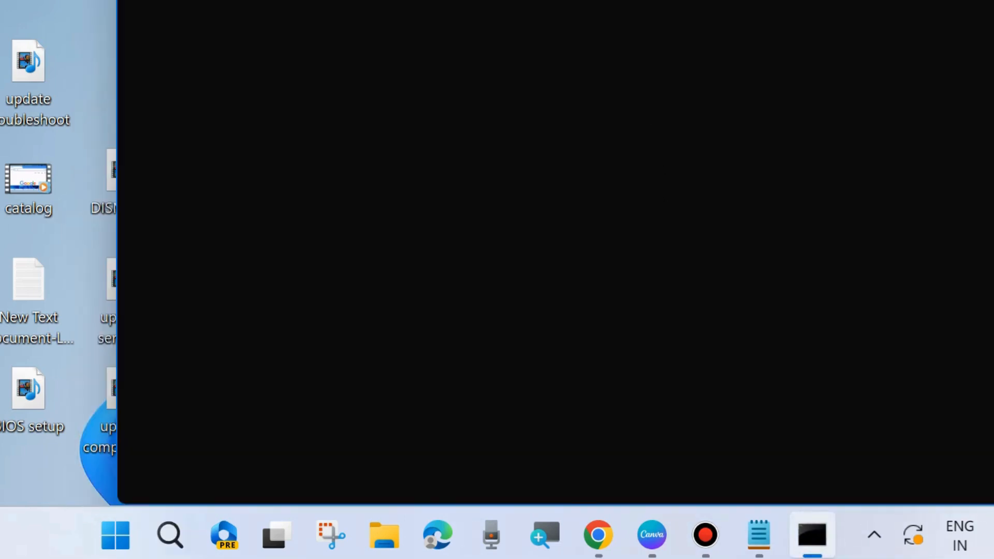
{"action": "left_click_drag", "start_coordinate": [515, 18], "coordinate": [492, 60]}
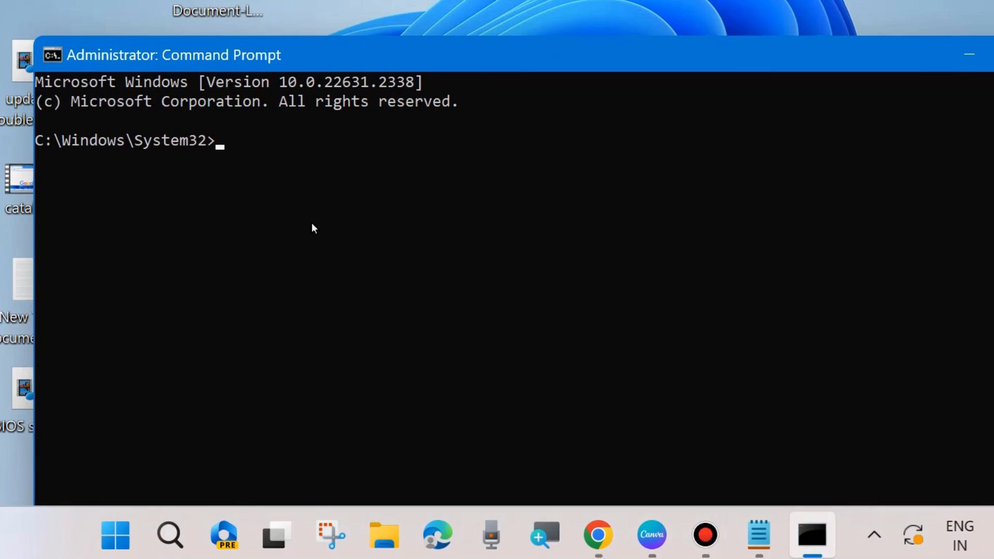
Run the verifier command and continue in Driver Verifier Manager with the Create standard settings task.
{"action": "type", "text": "verifier"}
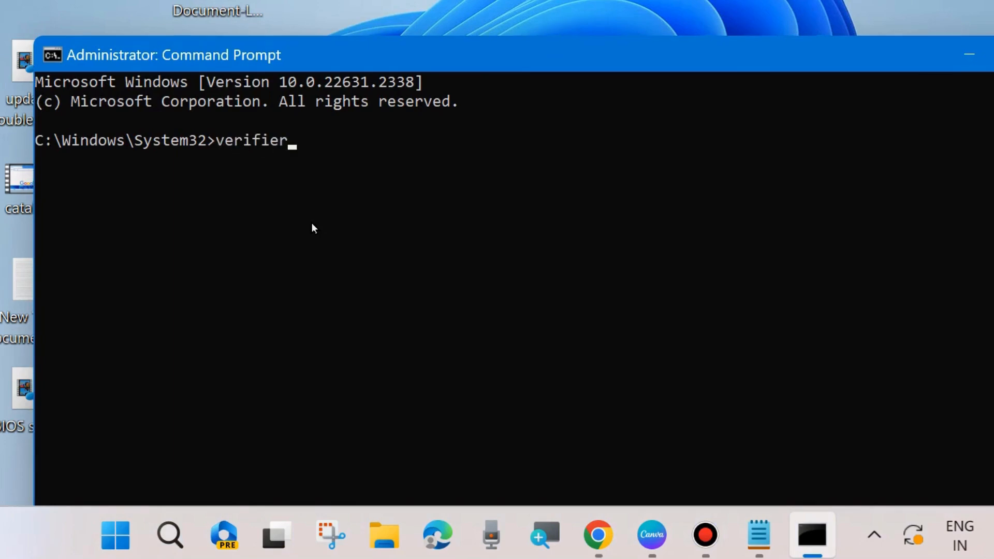
{"action": "key", "text": "Return"}
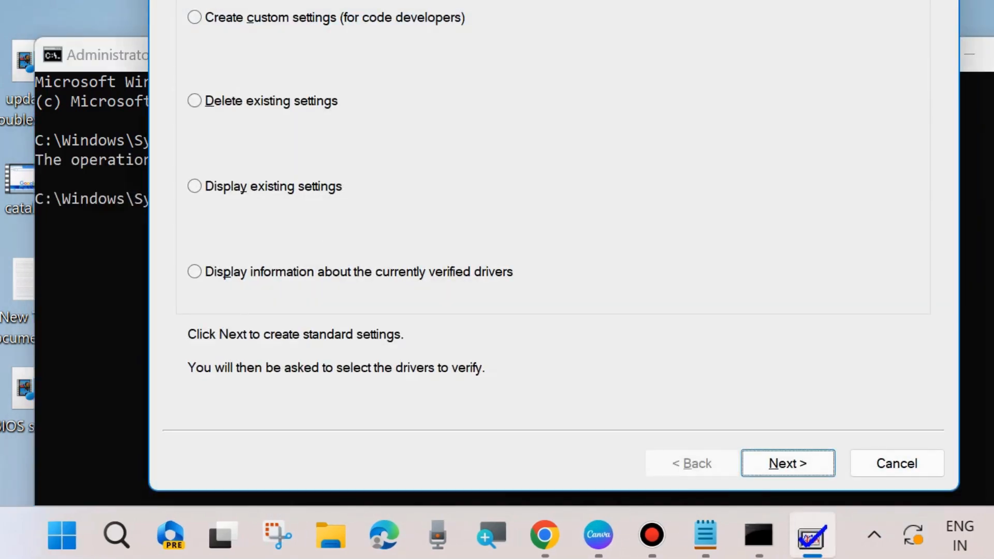
{"action": "left_click_drag", "start_coordinate": [543, 2], "coordinate": [510, 24]}
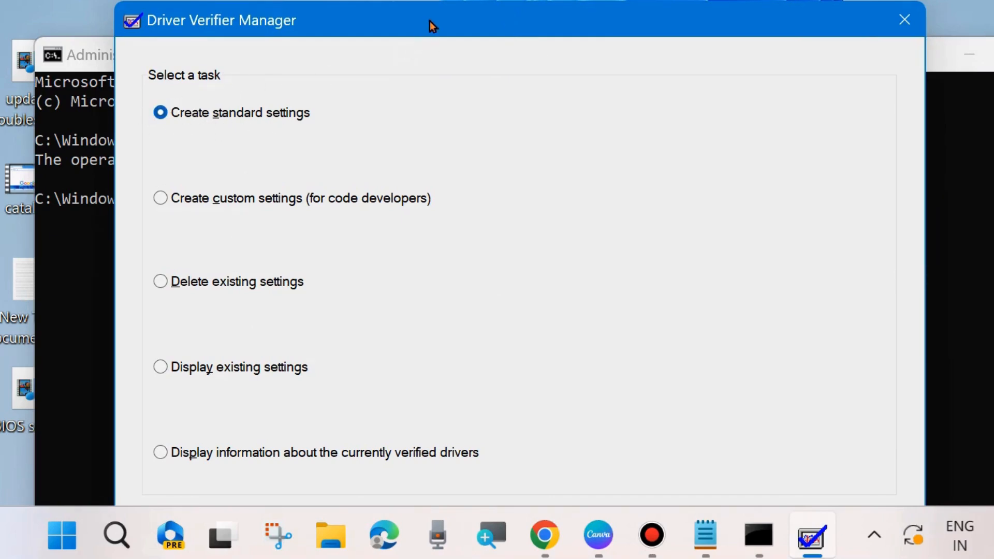
{"action": "left_click_drag", "start_coordinate": [429, 21], "coordinate": [426, 0]}
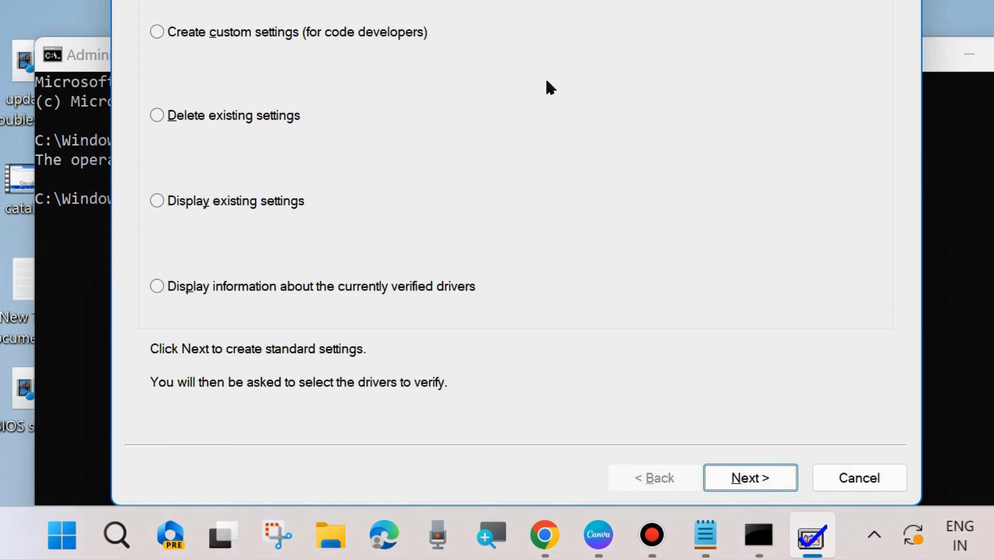
{"action": "left_click", "coordinate": [751, 478]}
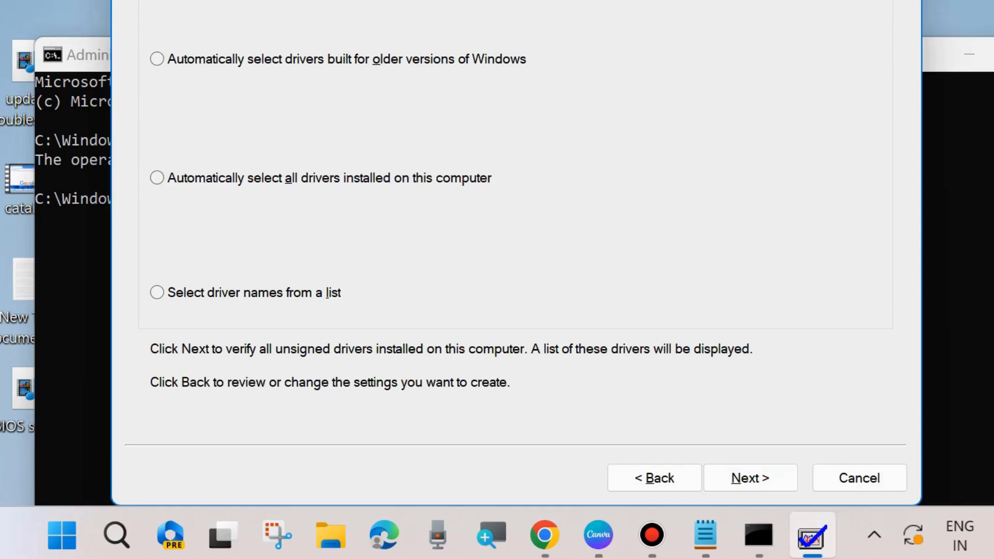
Check automatically selected unsigned drivers, exit Driver Verifier Manager and minimize Command Prompt.
{"action": "left_click_drag", "start_coordinate": [494, 1], "coordinate": [474, 46]}
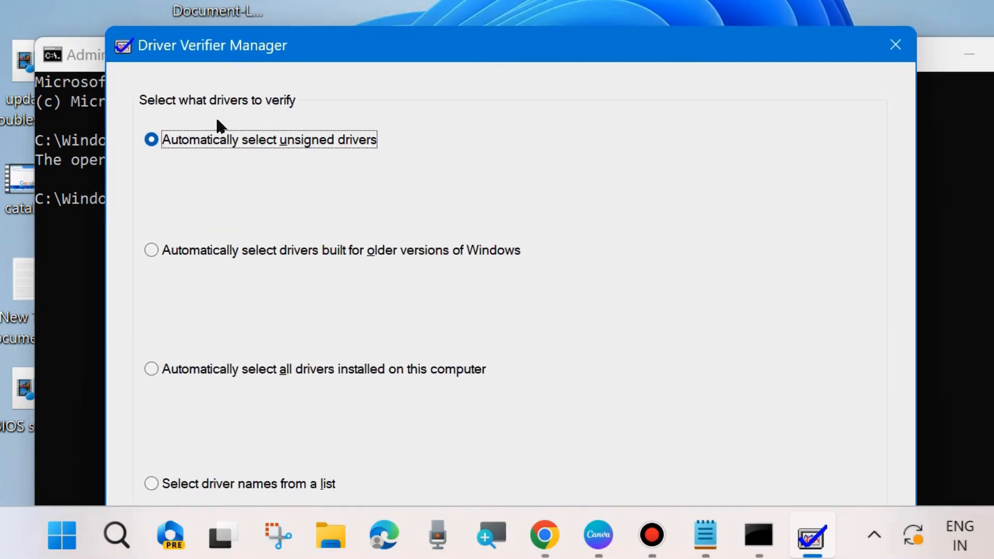
{"action": "left_click_drag", "start_coordinate": [386, 54], "coordinate": [399, 0]}
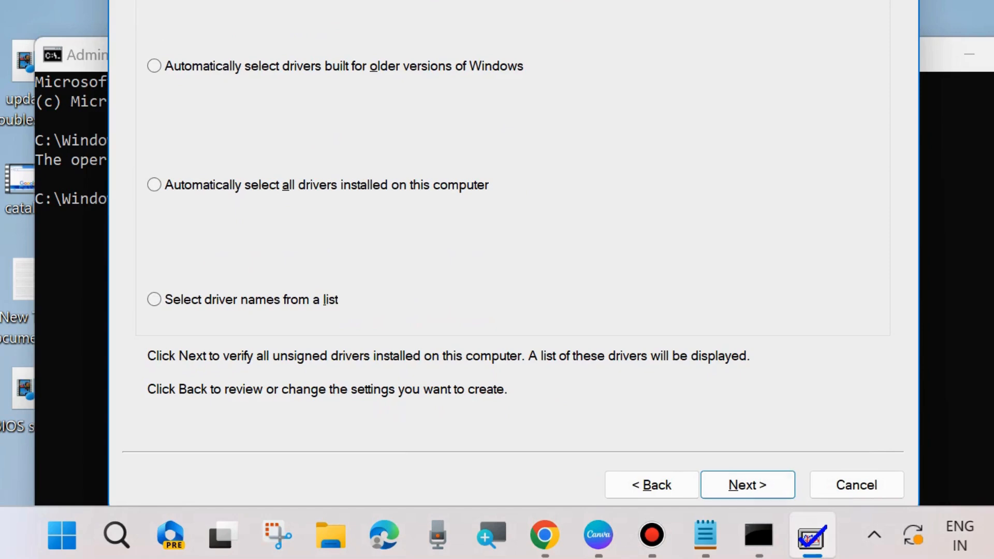
{"action": "left_click", "coordinate": [754, 485]}
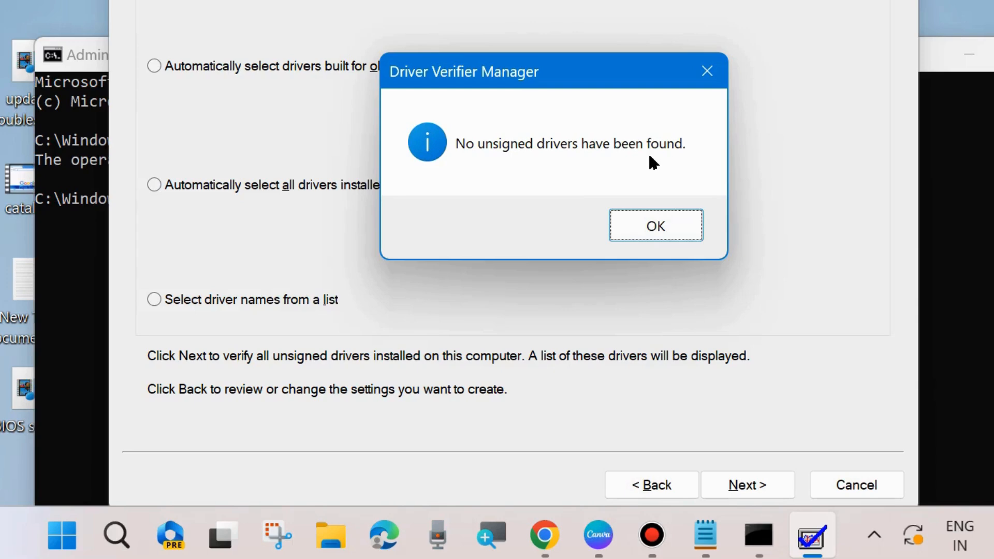
{"action": "left_click", "coordinate": [655, 228]}
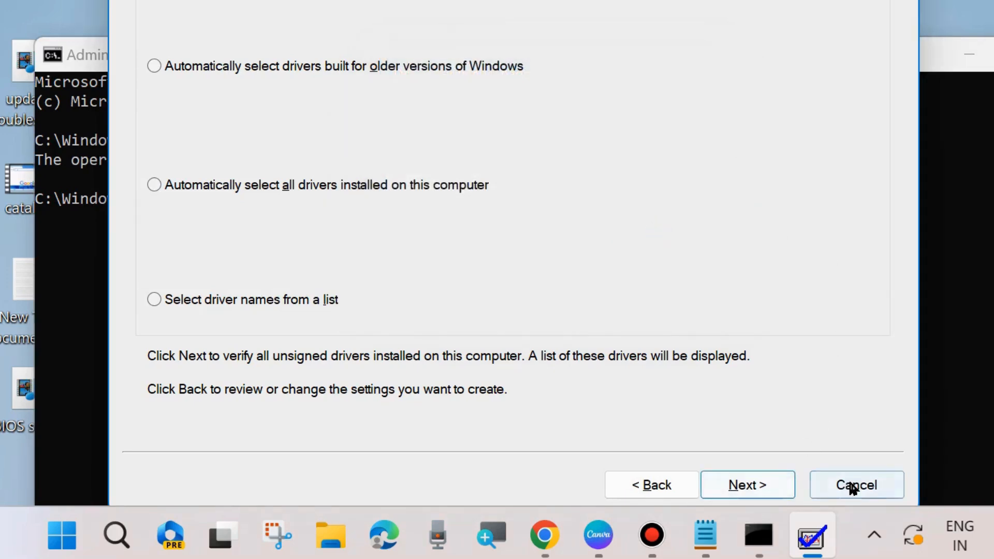
{"action": "left_click", "coordinate": [764, 485]}
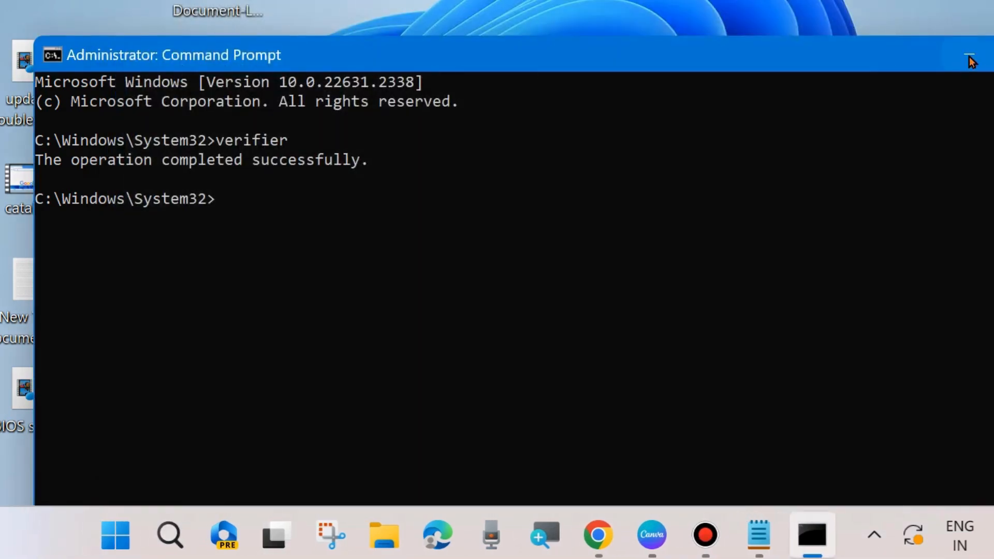
{"action": "left_click", "coordinate": [968, 53]}
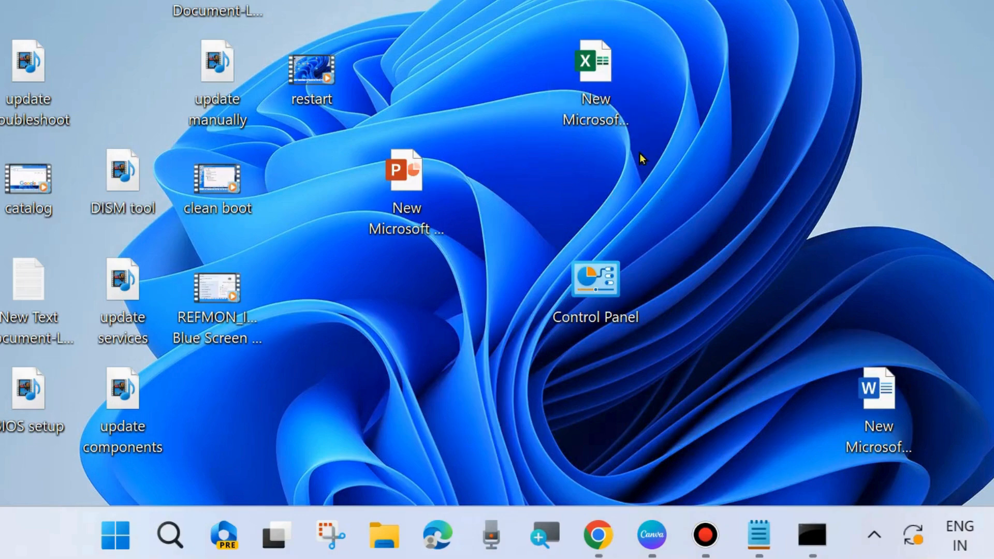
Launch System Restore by running the rstrui command from the Run dialog.
{"action": "right_click", "coordinate": [115, 537]}
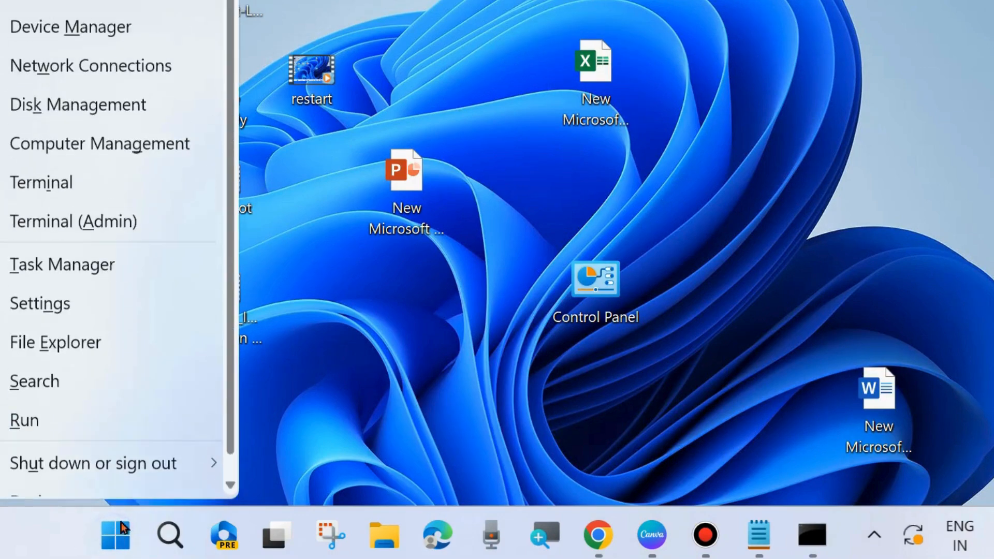
{"action": "left_click", "coordinate": [56, 424]}
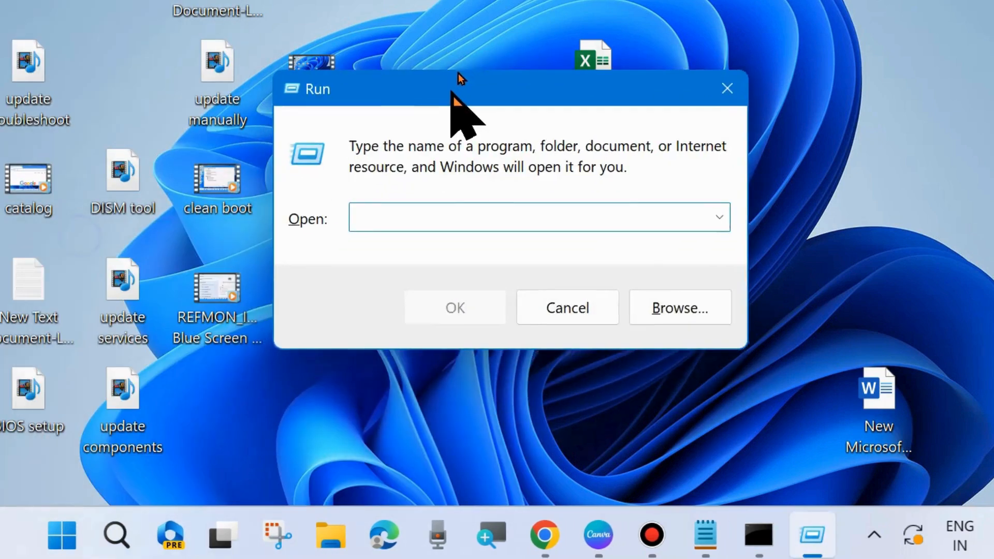
{"action": "left_click_drag", "start_coordinate": [453, 94], "coordinate": [468, 59]}
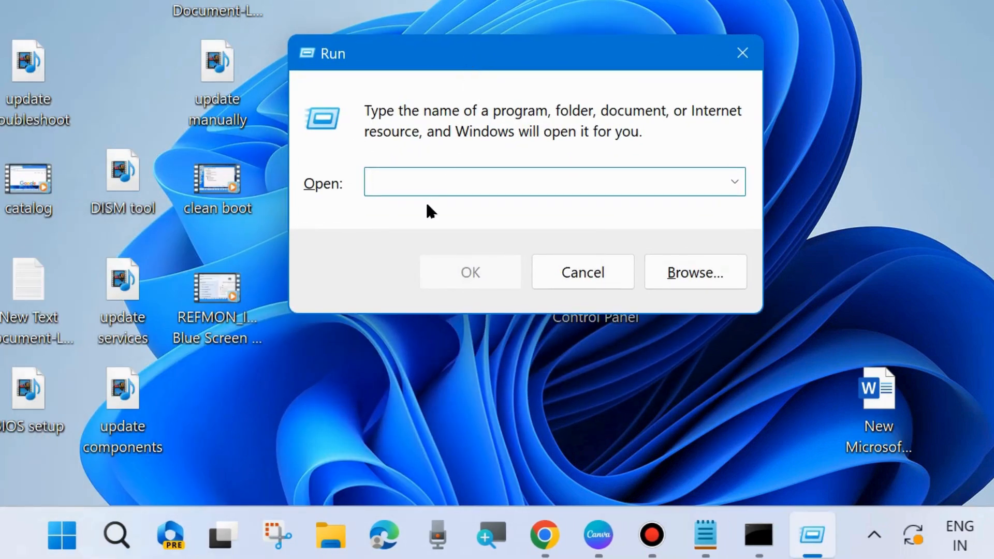
{"action": "type", "text": "rstru"}
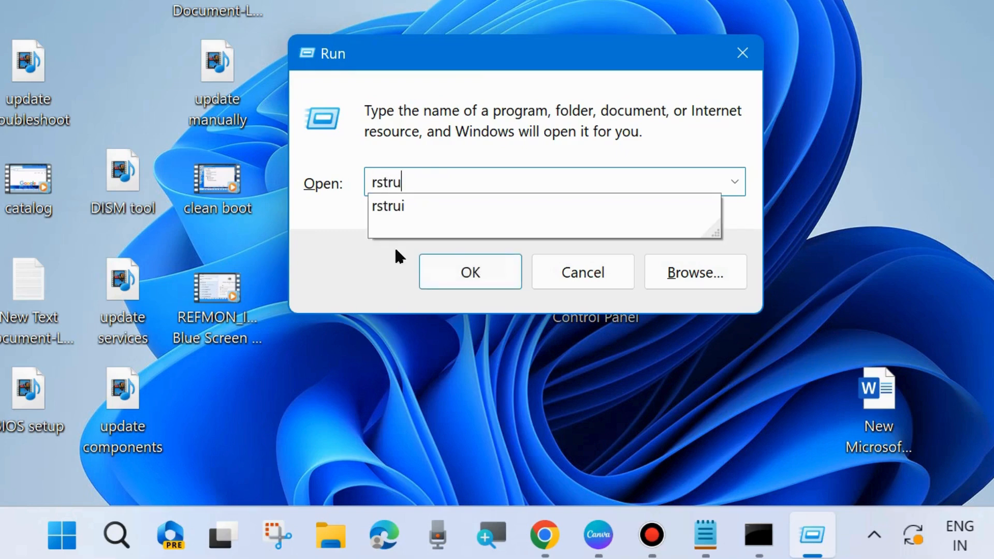
{"action": "left_click", "coordinate": [398, 211]}
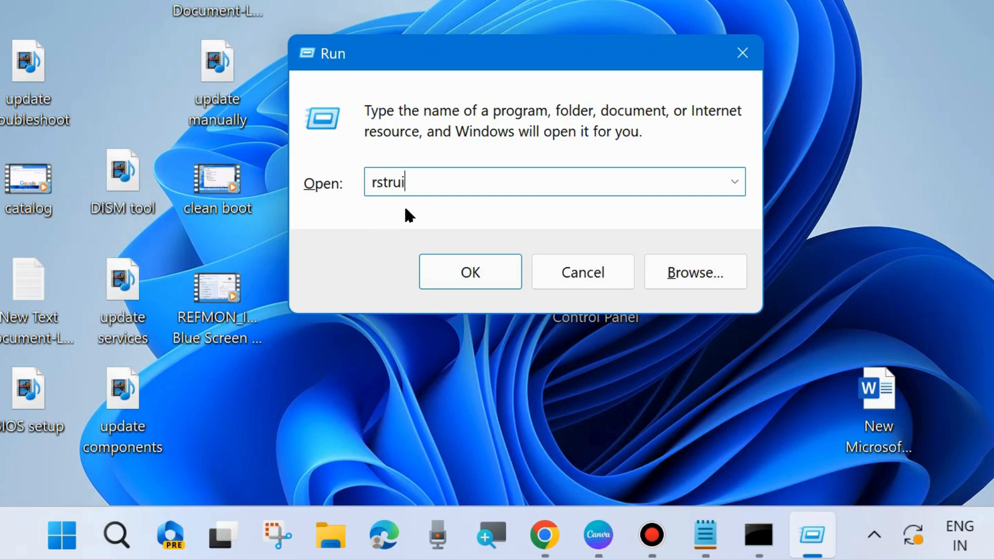
{"action": "left_click", "coordinate": [470, 270]}
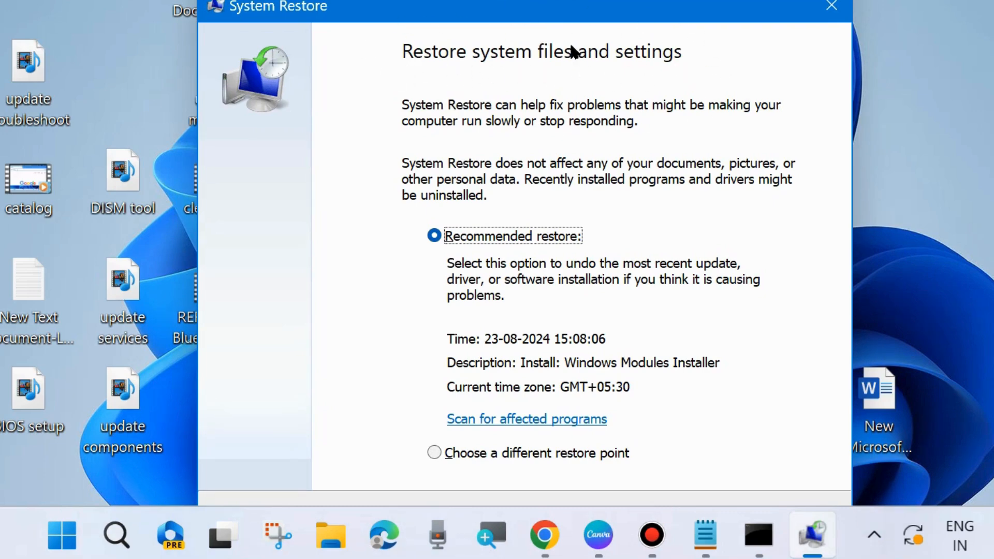
Choose a different restore point instead of the recommended one and show more restore points.
{"action": "left_click_drag", "start_coordinate": [562, 13], "coordinate": [561, 0]}
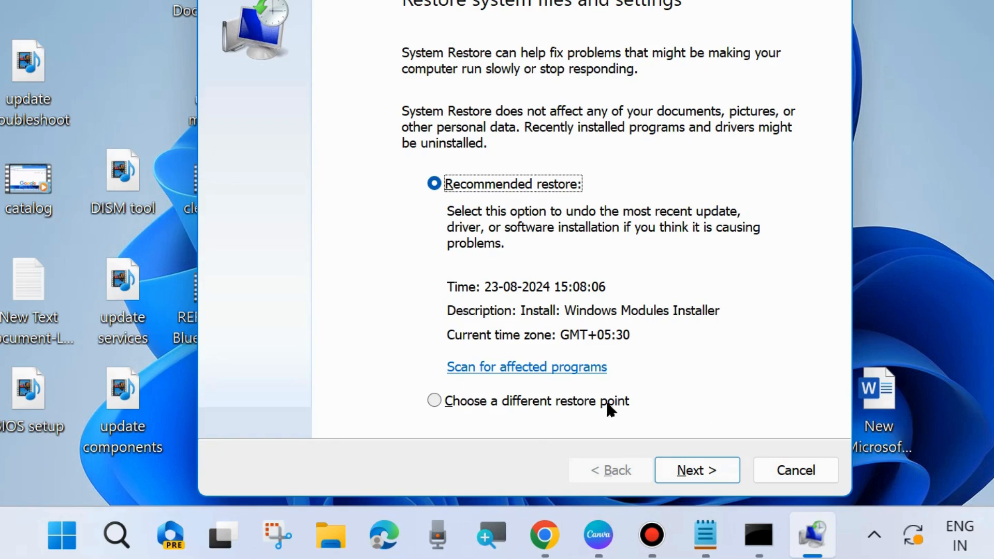
{"action": "left_click", "coordinate": [434, 399]}
{"action": "left_click", "coordinate": [695, 476]}
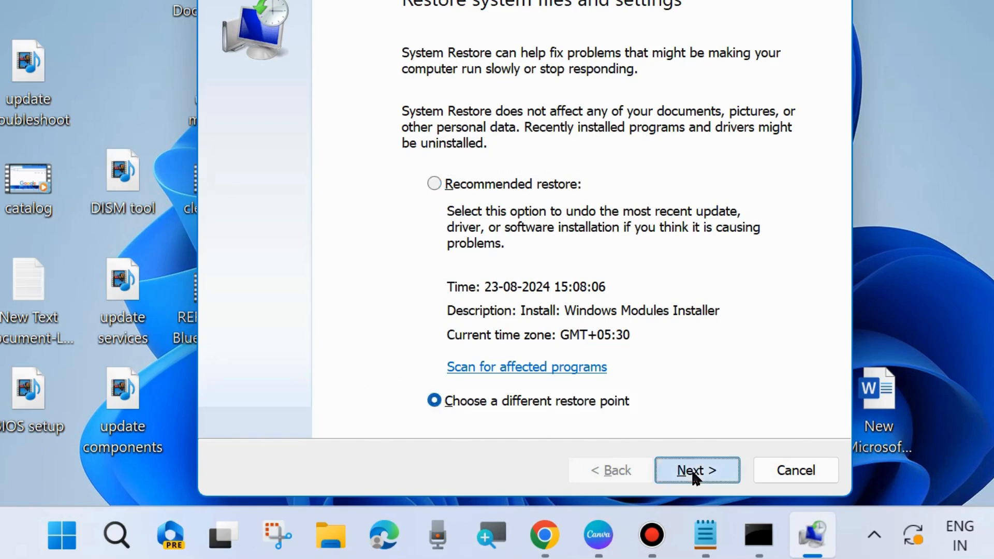
{"action": "left_click_drag", "start_coordinate": [608, 0], "coordinate": [611, 20]}
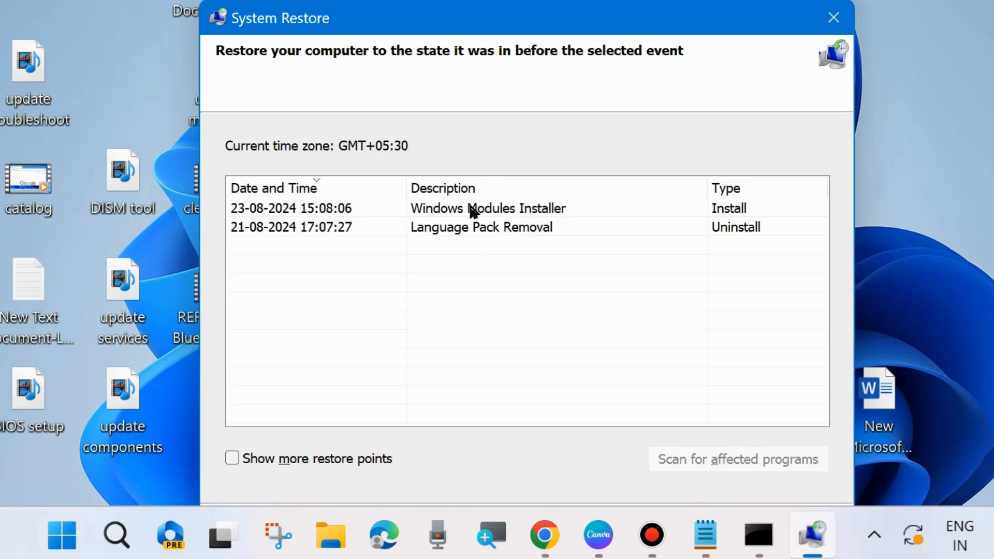
{"action": "left_click", "coordinate": [232, 458]}
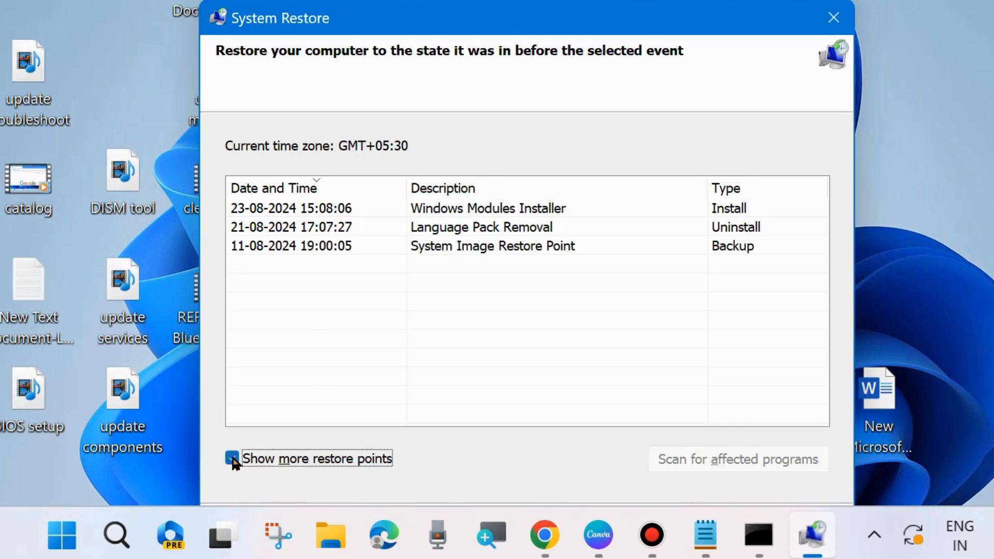
Select the Windows Modules Installer restore point, review its confirmation page and close System Restore without starting the restore.
{"action": "left_click", "coordinate": [461, 210]}
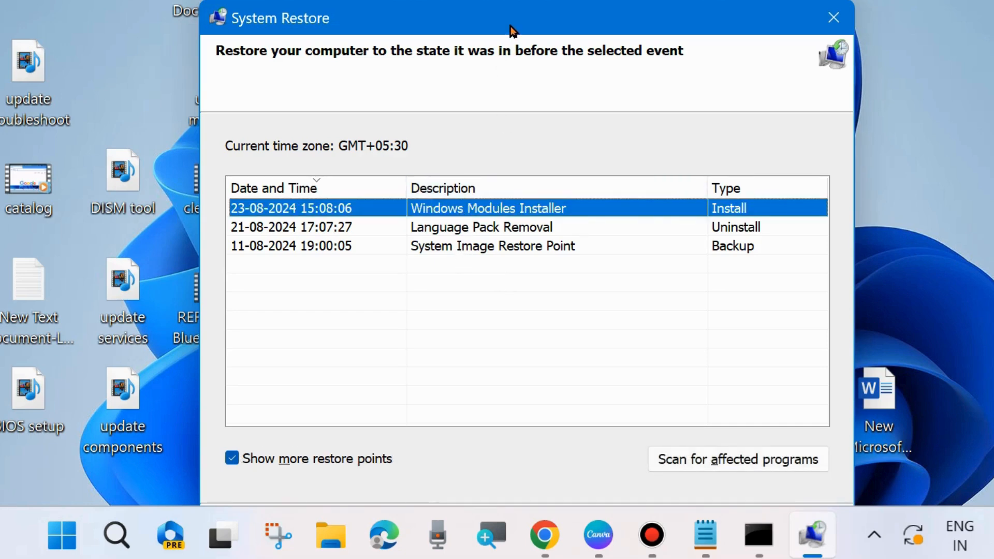
{"action": "left_click_drag", "start_coordinate": [510, 26], "coordinate": [496, 0]}
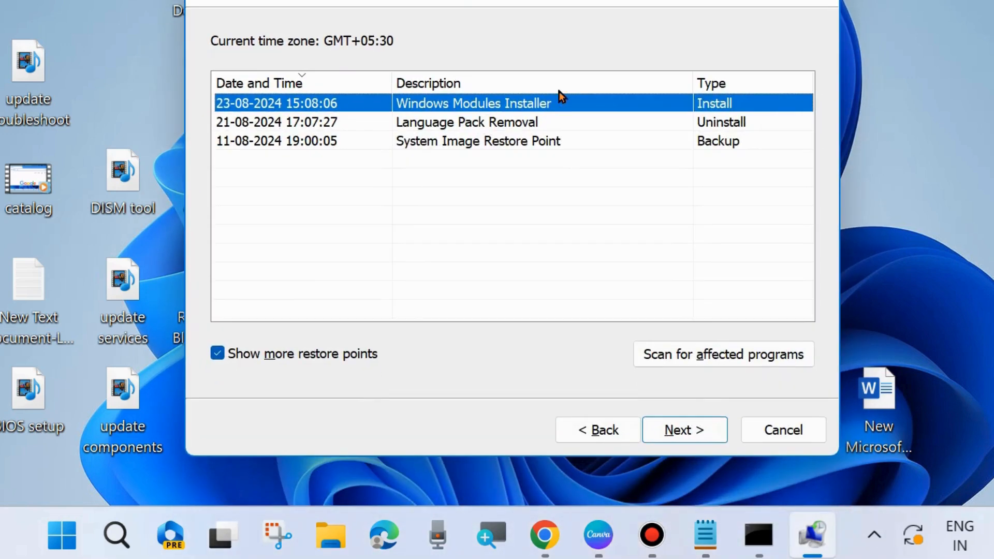
{"action": "left_click", "coordinate": [683, 430]}
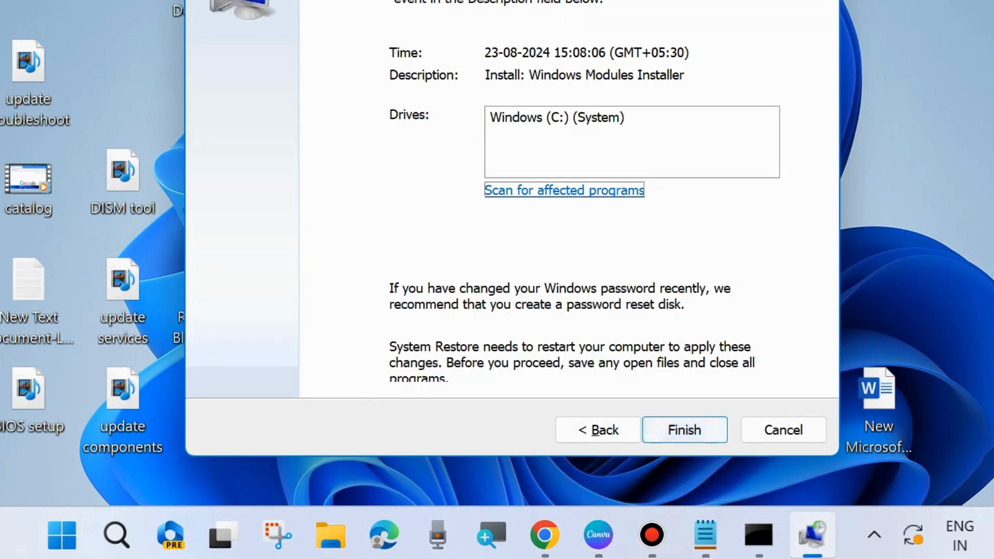
{"action": "left_click_drag", "start_coordinate": [549, 0], "coordinate": [554, 23]}
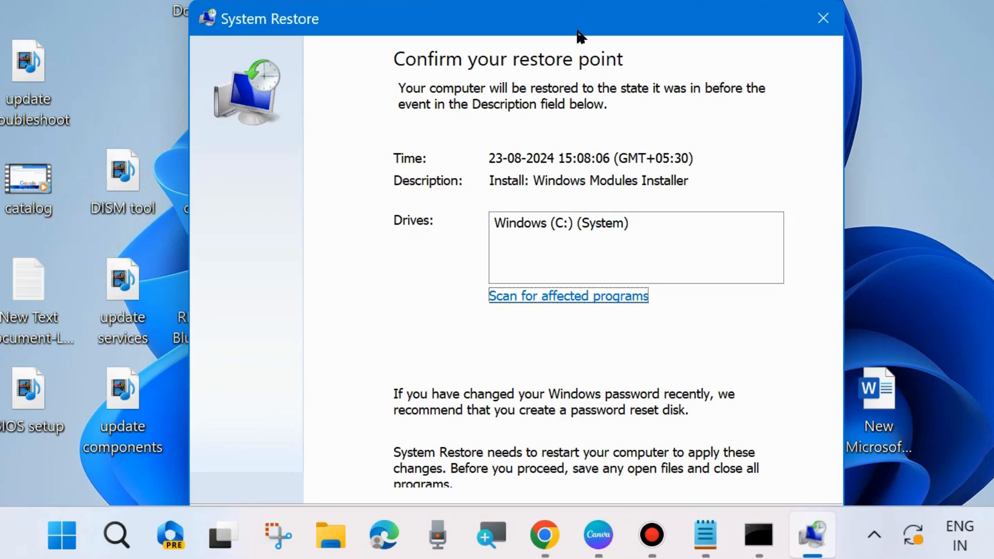
{"action": "left_click_drag", "start_coordinate": [580, 36], "coordinate": [568, 0]}
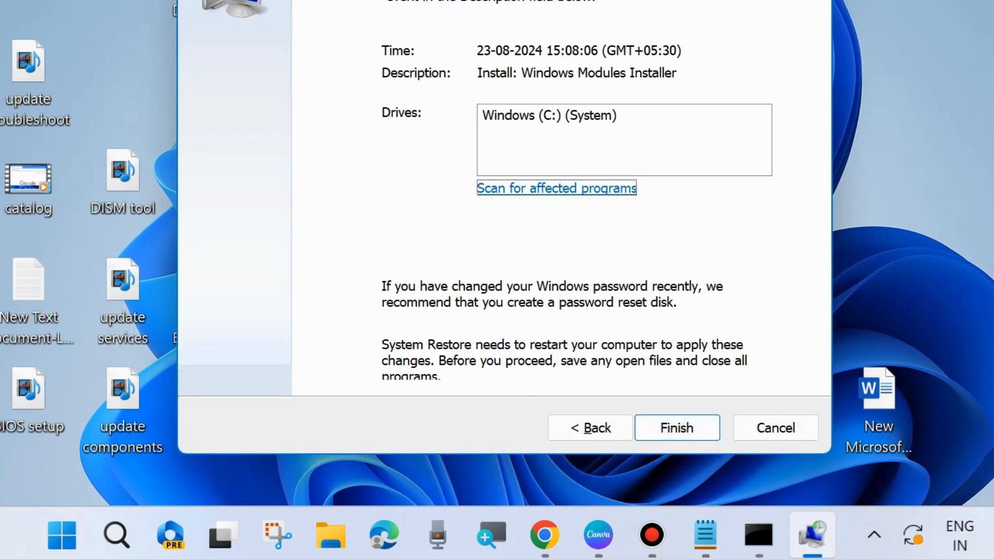
{"action": "left_click", "coordinate": [813, 0]}
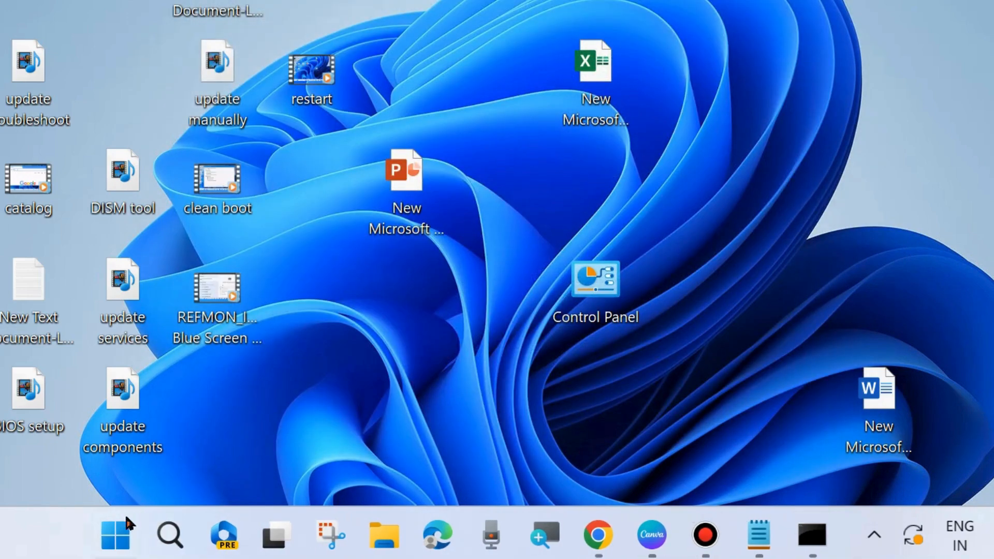
Bring up the computer's shut down, sign out and restart options.
{"action": "left_click", "coordinate": [119, 537]}
{"action": "right_click", "coordinate": [119, 539]}
{"action": "mouse_move", "coordinate": [118, 471]}
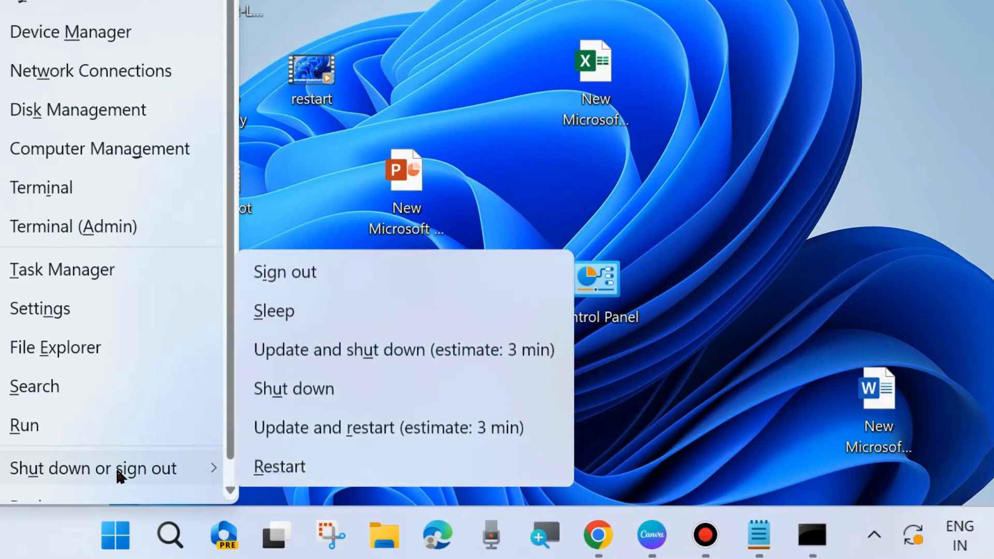